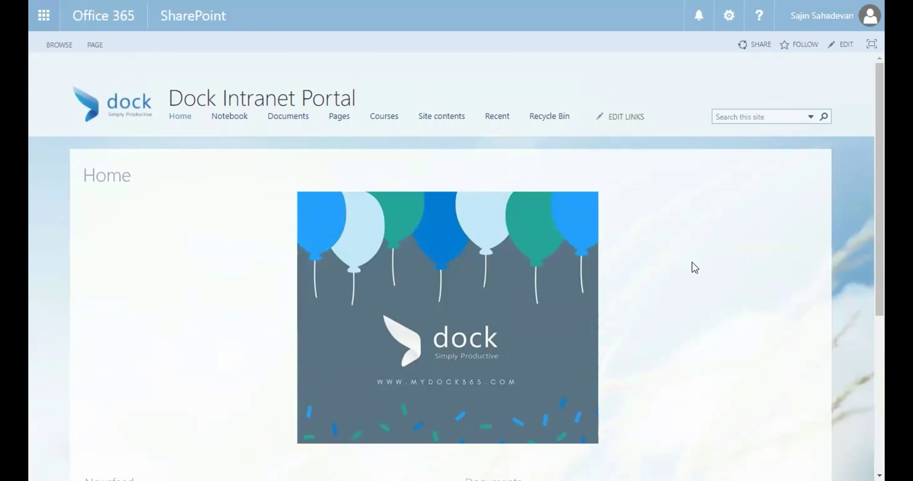
From Site contents, open the Pages library and start a new Web Part Page
{"action": "left_click", "coordinate": [729, 20]}
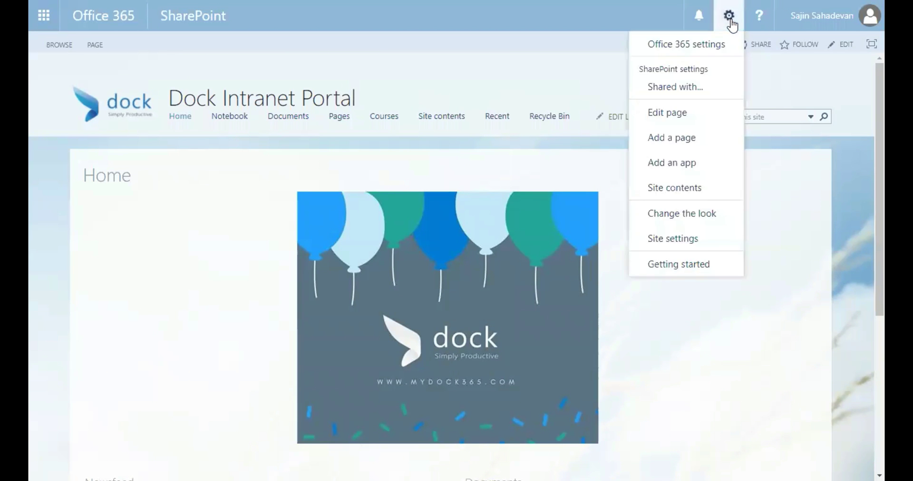
{"action": "left_click", "coordinate": [695, 191]}
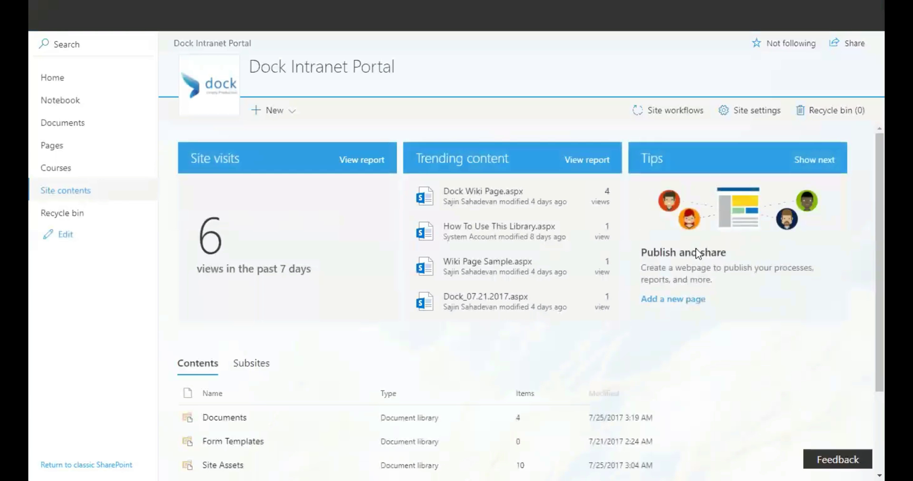
{"action": "scroll", "coordinate": [609, 259], "scroll_direction": "down", "scroll_amount": 2}
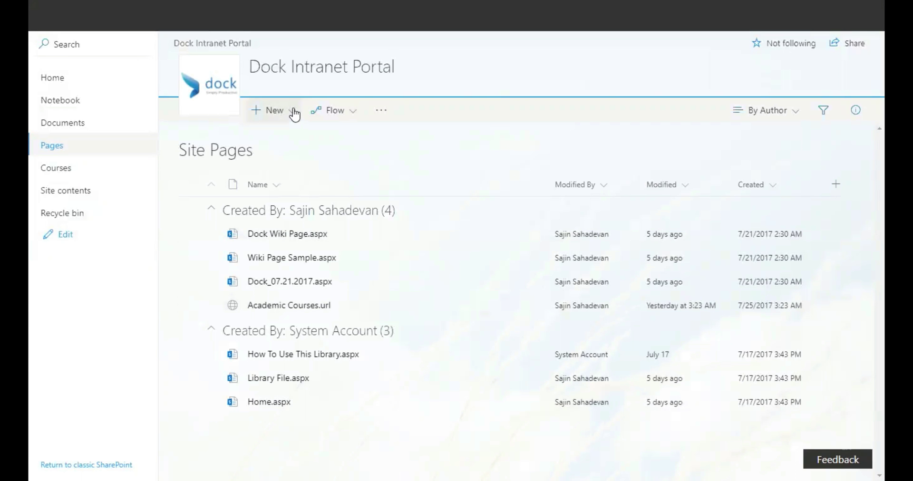
{"action": "left_click", "coordinate": [293, 109]}
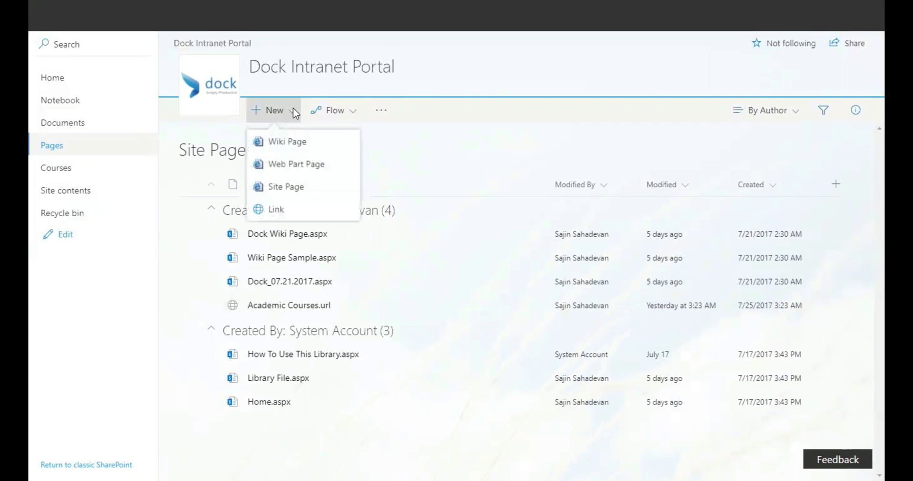
{"action": "left_click", "coordinate": [337, 171]}
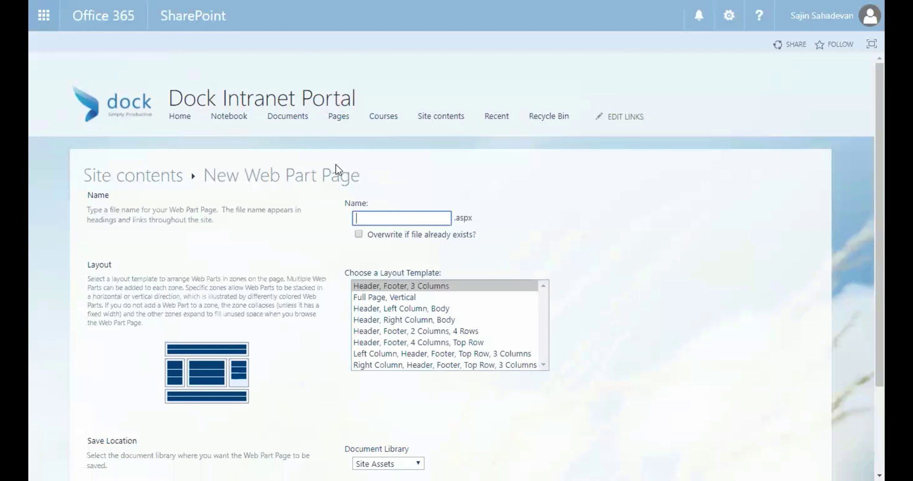
Name the page 'Microsoft Courses' and choose the Full Page, Vertical layout
{"action": "type", "text": "Micro"}
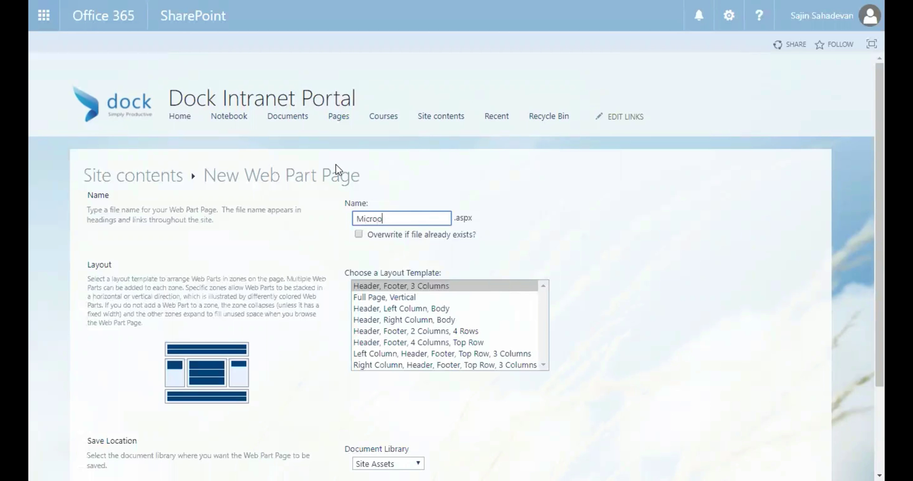
{"action": "type", "text": "soft Courses"}
{"action": "left_click", "coordinate": [421, 297]}
{"action": "left_click", "coordinate": [442, 310]}
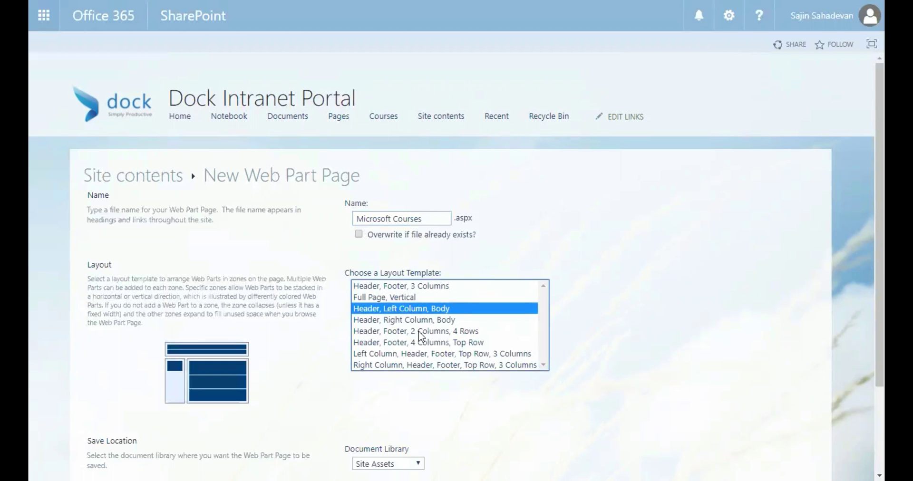
{"action": "left_click", "coordinate": [428, 331]}
{"action": "left_click", "coordinate": [409, 286]}
{"action": "left_click", "coordinate": [417, 364]}
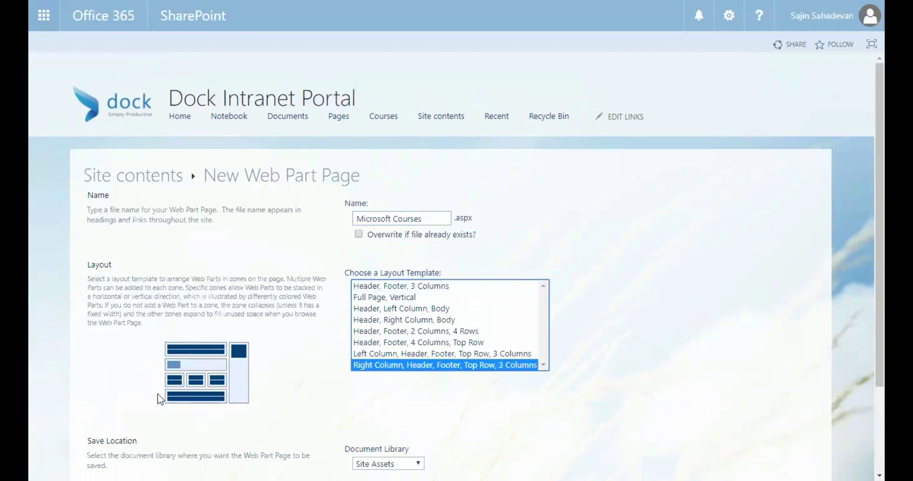
{"action": "scroll", "coordinate": [387, 348], "scroll_direction": "down", "scroll_amount": 2}
{"action": "scroll", "coordinate": [440, 285], "scroll_direction": "up", "scroll_amount": 1}
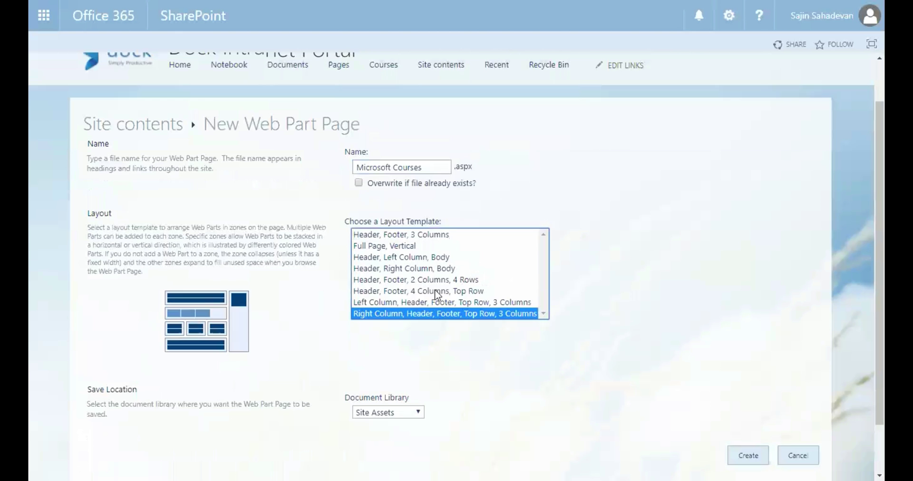
{"action": "left_click", "coordinate": [406, 306]}
{"action": "left_click", "coordinate": [404, 294]}
{"action": "left_click", "coordinate": [399, 271]}
{"action": "left_click", "coordinate": [392, 248]}
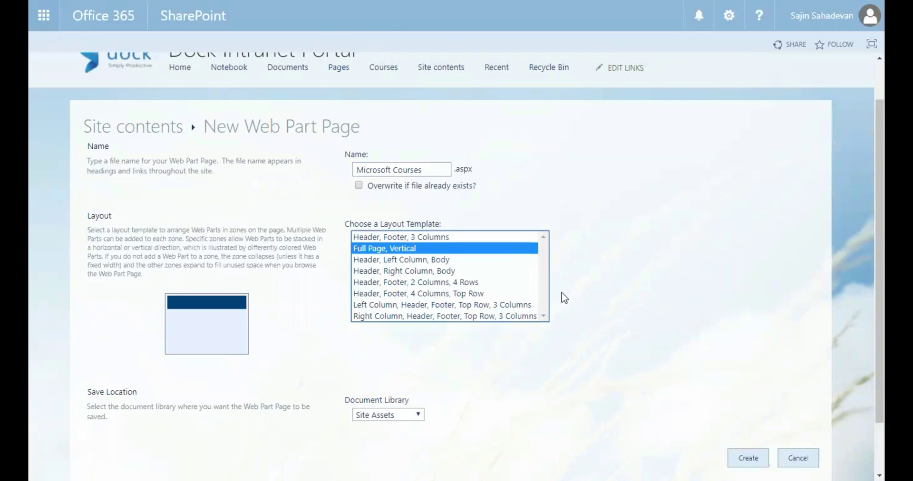
Keep Site Assets as the document library and create the page
{"action": "scroll", "coordinate": [409, 409], "scroll_direction": "down", "scroll_amount": 1}
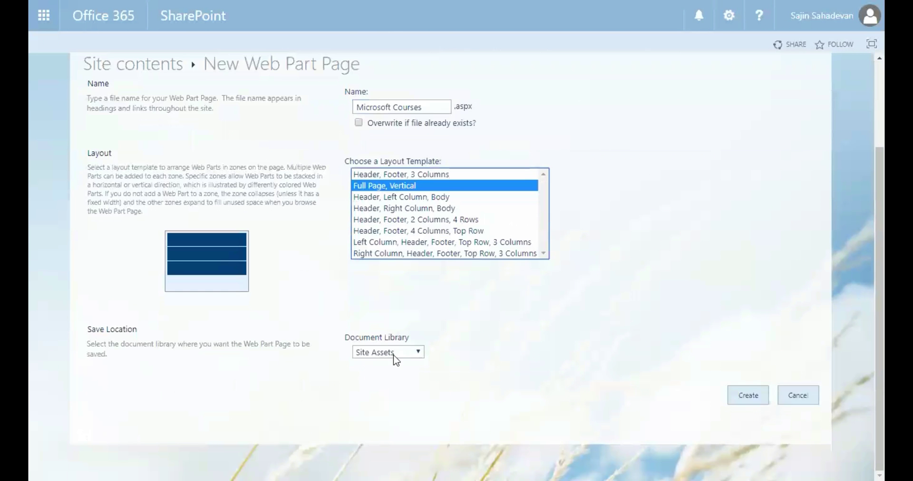
{"action": "left_click", "coordinate": [394, 356]}
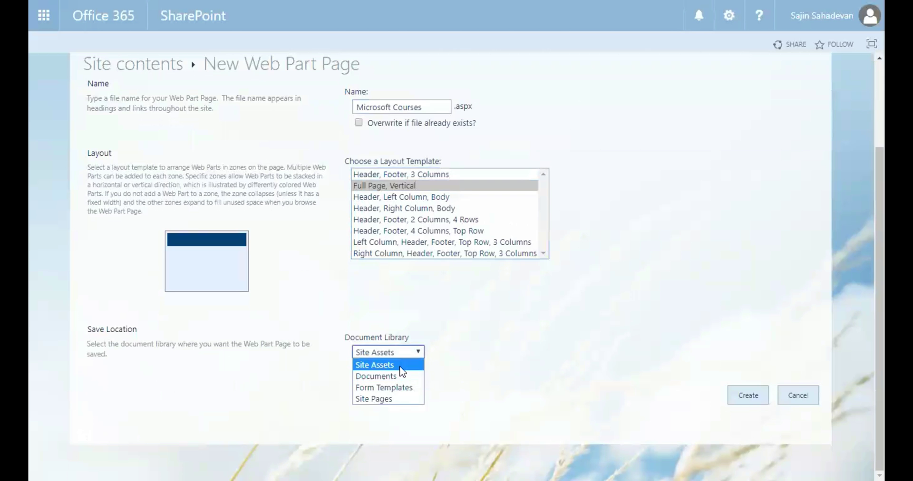
{"action": "left_click", "coordinate": [402, 367]}
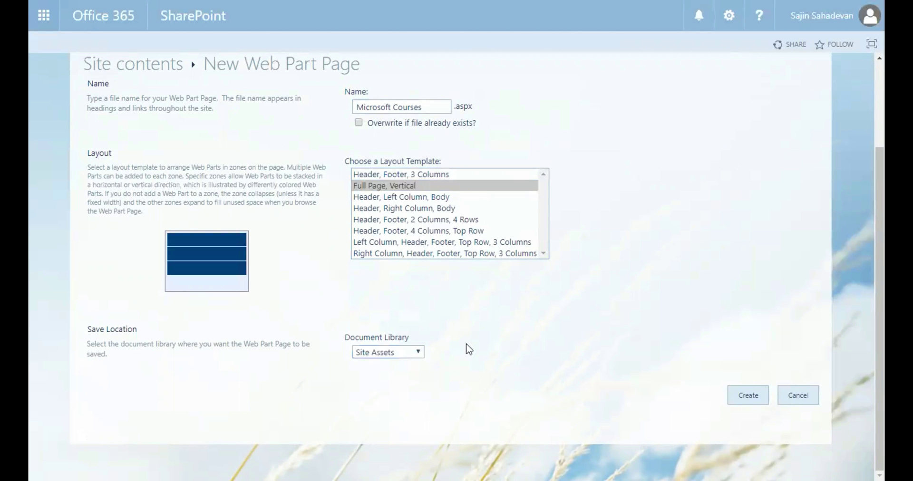
{"action": "scroll", "coordinate": [485, 356], "scroll_direction": "up", "scroll_amount": 2}
{"action": "scroll", "coordinate": [638, 260], "scroll_direction": "down", "scroll_amount": 1}
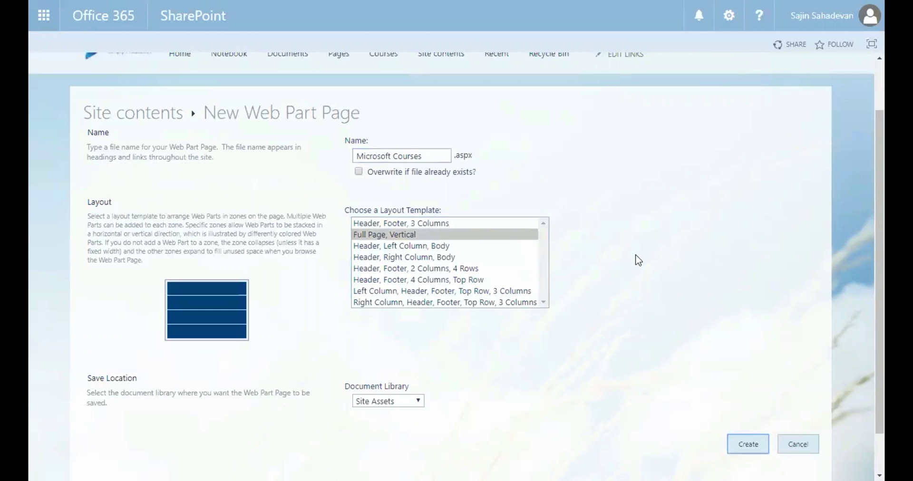
{"action": "key", "text": "Return"}
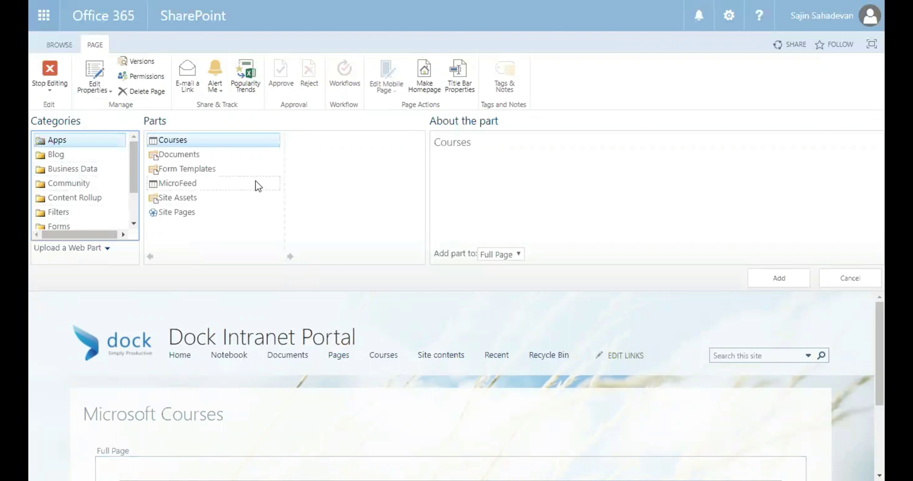
Add the Documents library app part to the Full Page zone
{"action": "left_click", "coordinate": [214, 158]}
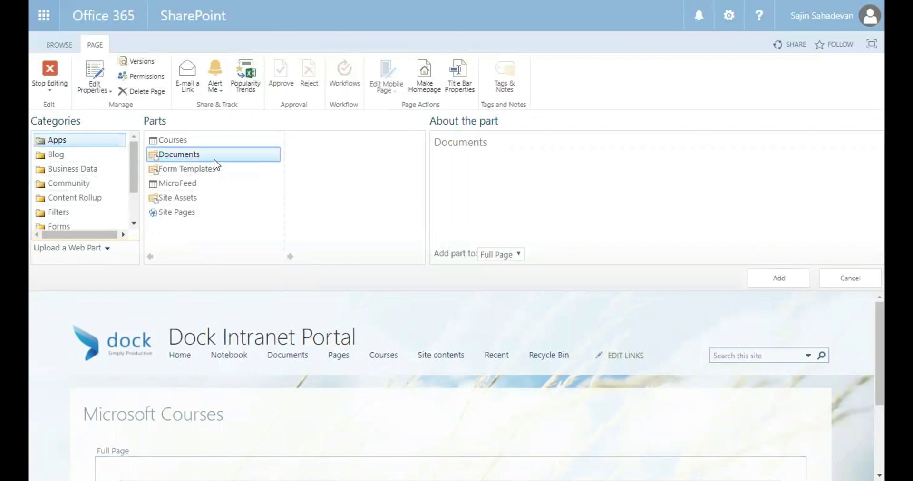
{"action": "left_click", "coordinate": [779, 278]}
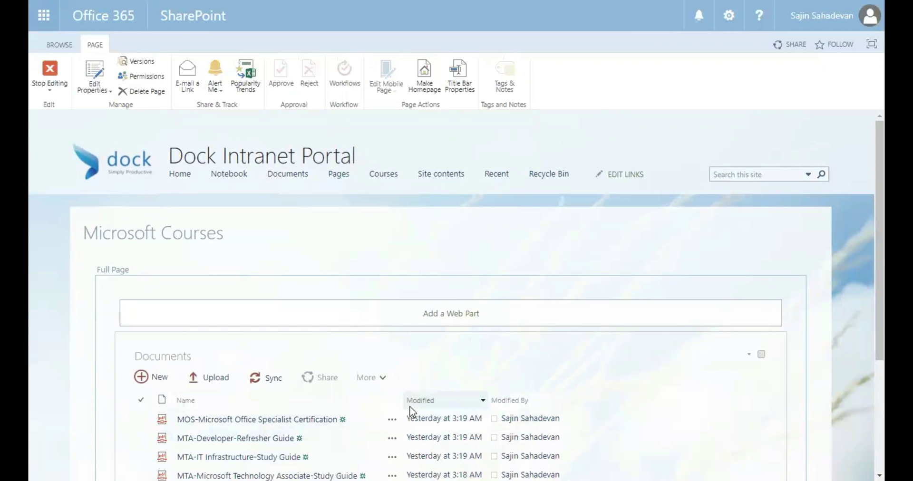
Add the Courses list web part to the Full Page zone and review both parts
{"action": "left_click", "coordinate": [466, 316]}
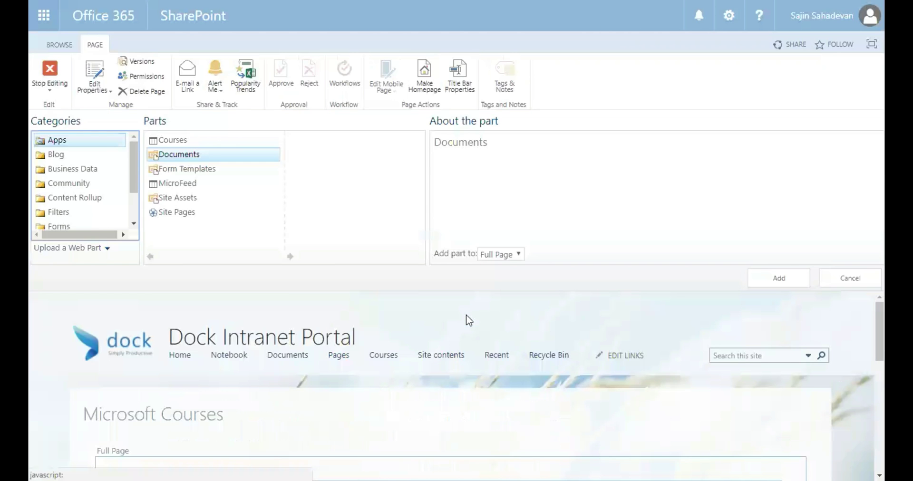
{"action": "left_click", "coordinate": [206, 141]}
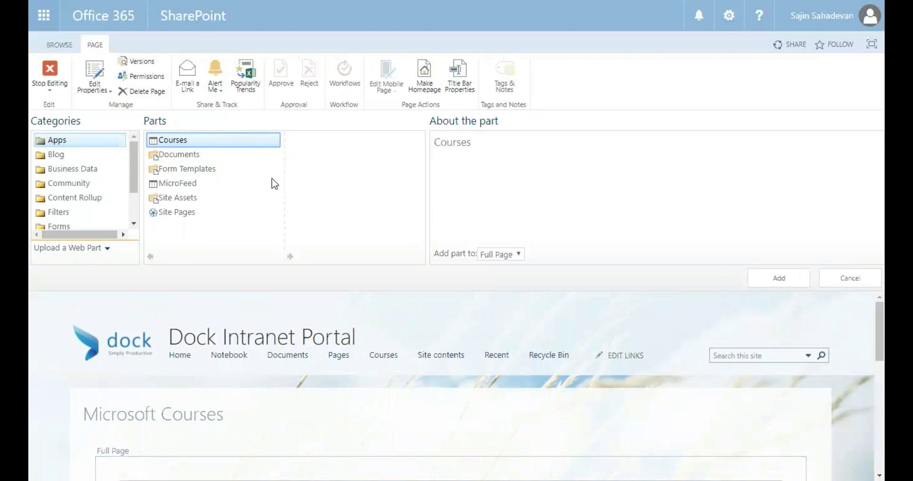
{"action": "left_click", "coordinate": [780, 279]}
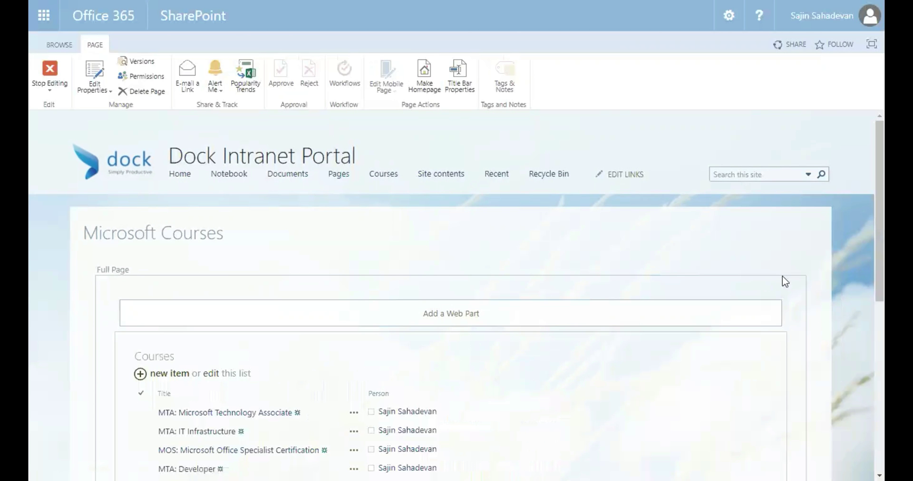
{"action": "scroll", "coordinate": [783, 275], "scroll_direction": "down", "scroll_amount": 4}
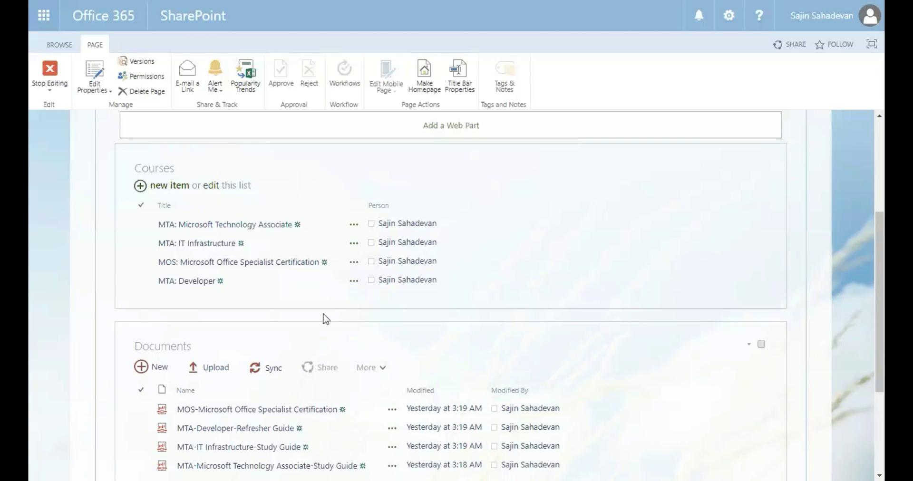
{"action": "scroll", "coordinate": [684, 259], "scroll_direction": "up", "scroll_amount": 4}
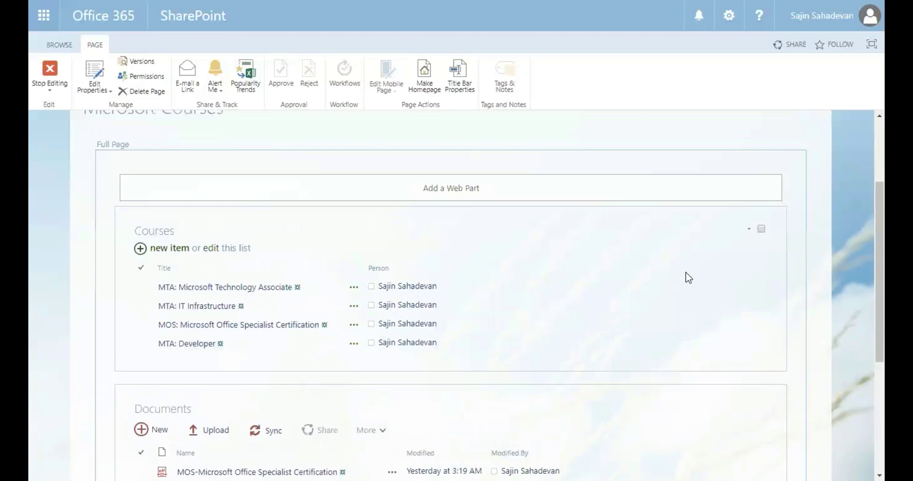
Stop editing, switch to BROWSE, and scroll through the Courses and Documents lists
{"action": "left_click", "coordinate": [50, 72]}
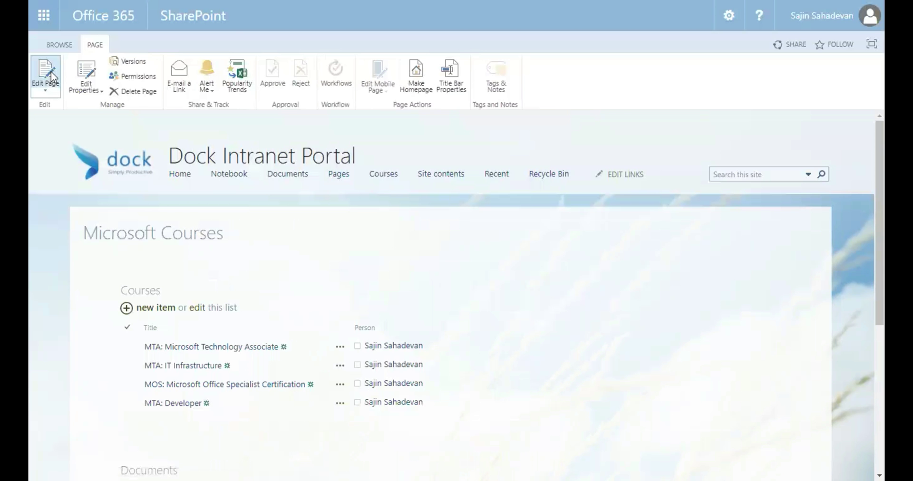
{"action": "left_click", "coordinate": [58, 44]}
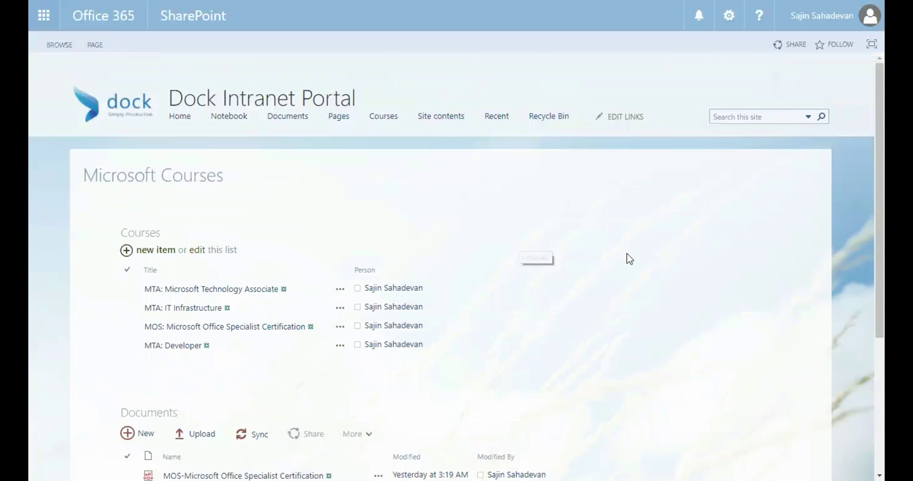
{"action": "scroll", "coordinate": [626, 259], "scroll_direction": "down", "scroll_amount": 3}
{"action": "scroll", "coordinate": [631, 270], "scroll_direction": "up", "scroll_amount": 3}
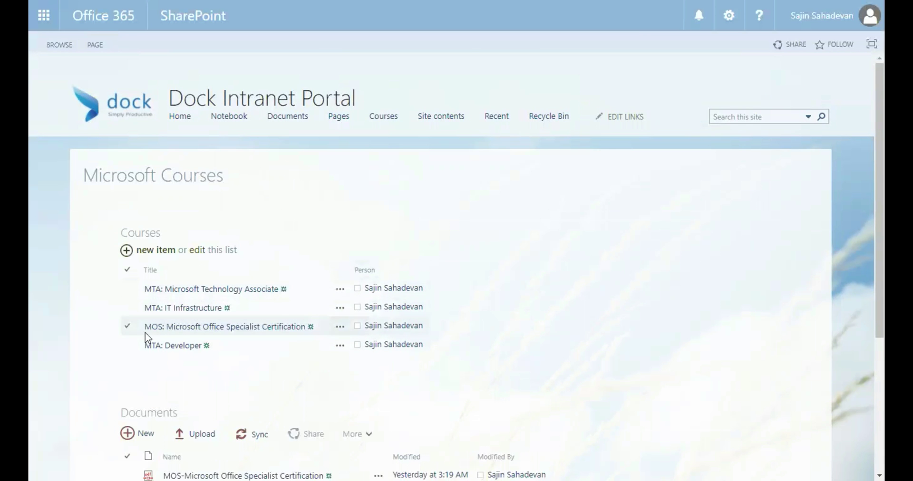
{"action": "scroll", "coordinate": [355, 298], "scroll_direction": "down", "scroll_amount": 3}
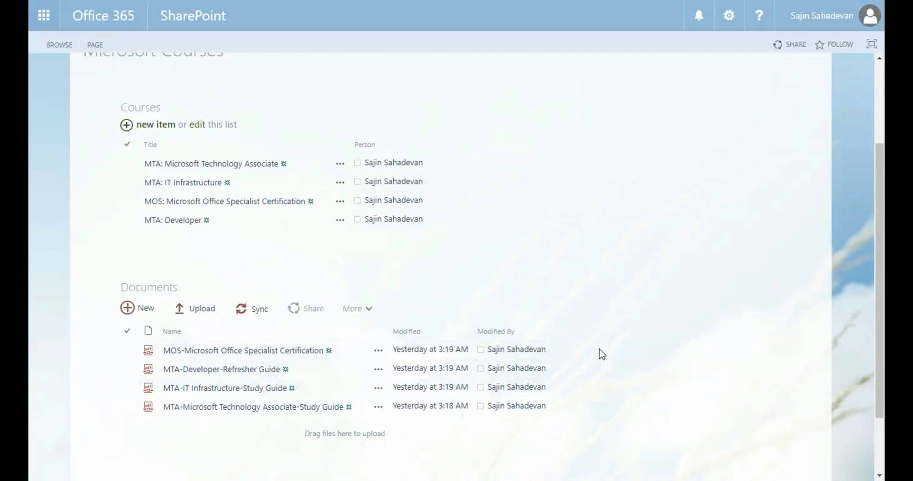
{"action": "scroll", "coordinate": [571, 290], "scroll_direction": "up", "scroll_amount": 3}
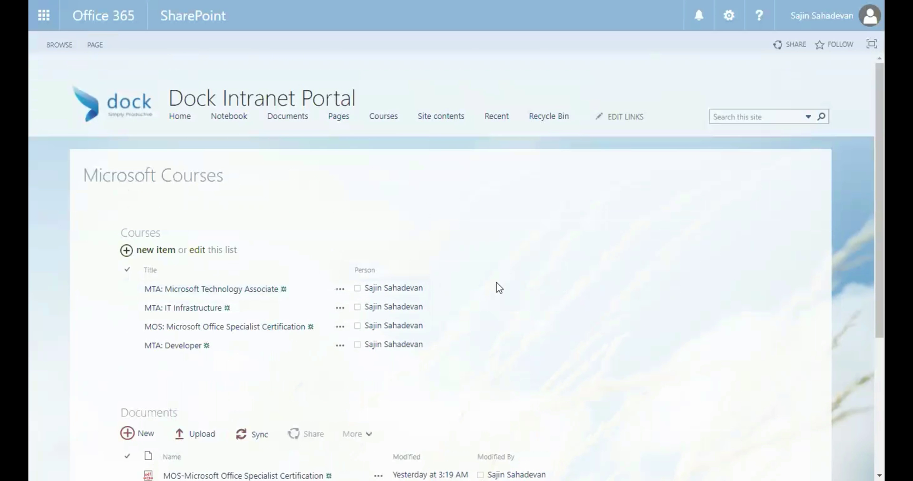
{"action": "scroll", "coordinate": [495, 287], "scroll_direction": "down", "scroll_amount": 2}
{"action": "scroll", "coordinate": [228, 209], "scroll_direction": "up", "scroll_amount": 2}
{"action": "scroll", "coordinate": [223, 350], "scroll_direction": "down", "scroll_amount": 3}
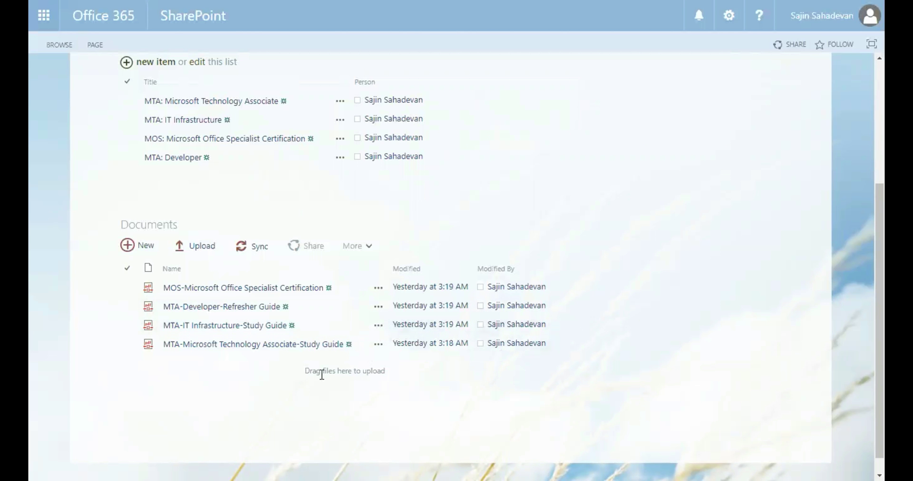
{"action": "left_click_drag", "start_coordinate": [305, 374], "coordinate": [426, 379]}
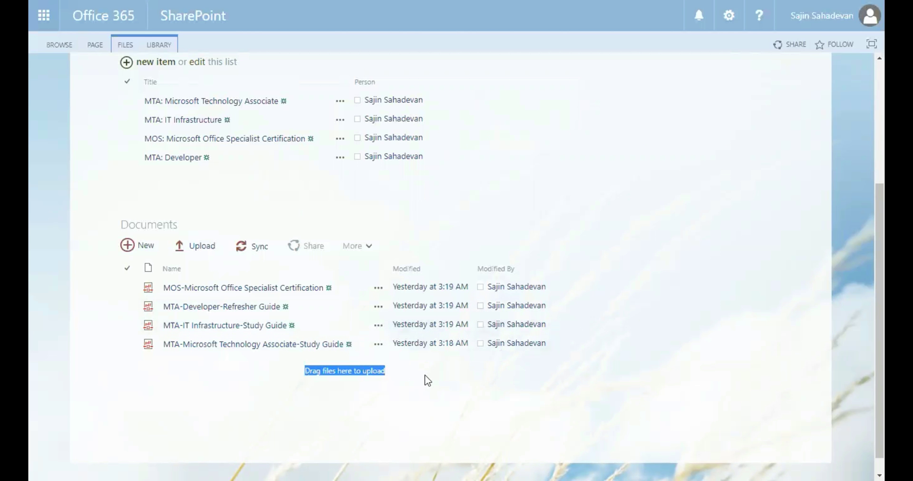
{"action": "left_click", "coordinate": [388, 402]}
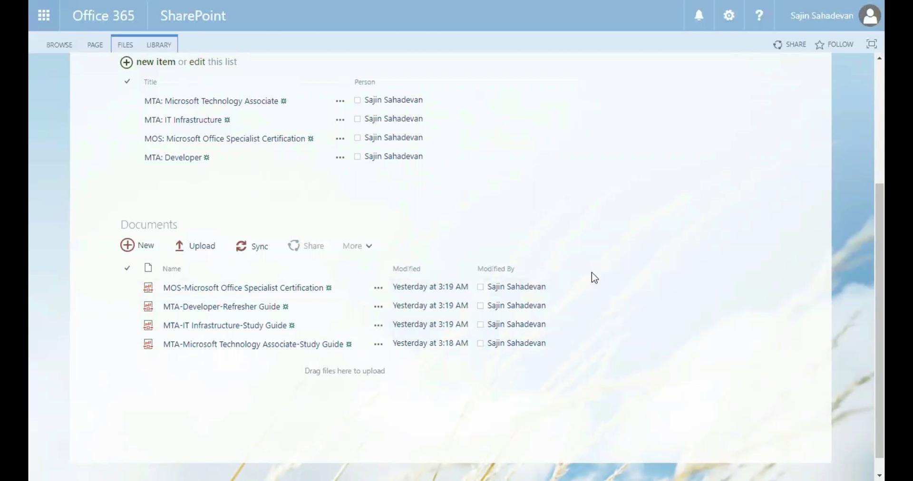
{"action": "scroll", "coordinate": [454, 251], "scroll_direction": "up", "scroll_amount": 1}
{"action": "scroll", "coordinate": [454, 251], "scroll_direction": "up", "scroll_amount": 3}
{"action": "scroll", "coordinate": [223, 286], "scroll_direction": "down", "scroll_amount": 4}
{"action": "scroll", "coordinate": [575, 252], "scroll_direction": "up", "scroll_amount": 4}
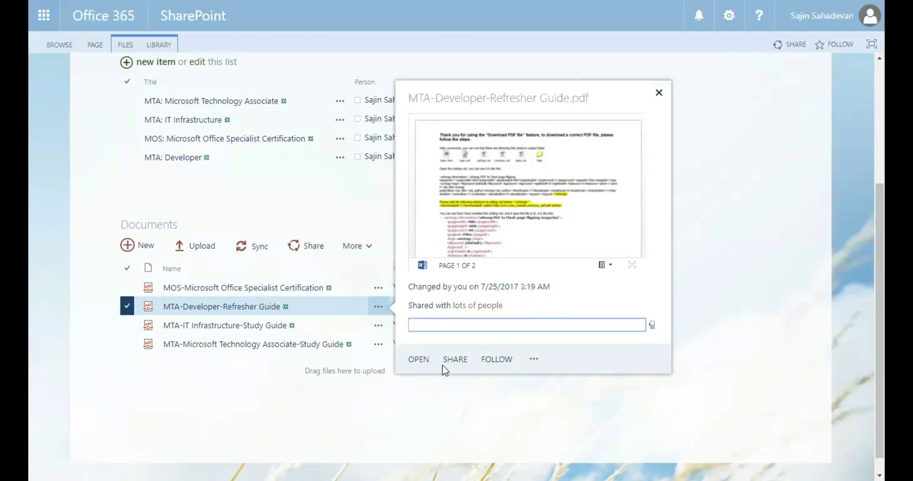
{"action": "left_click", "coordinate": [532, 361]}
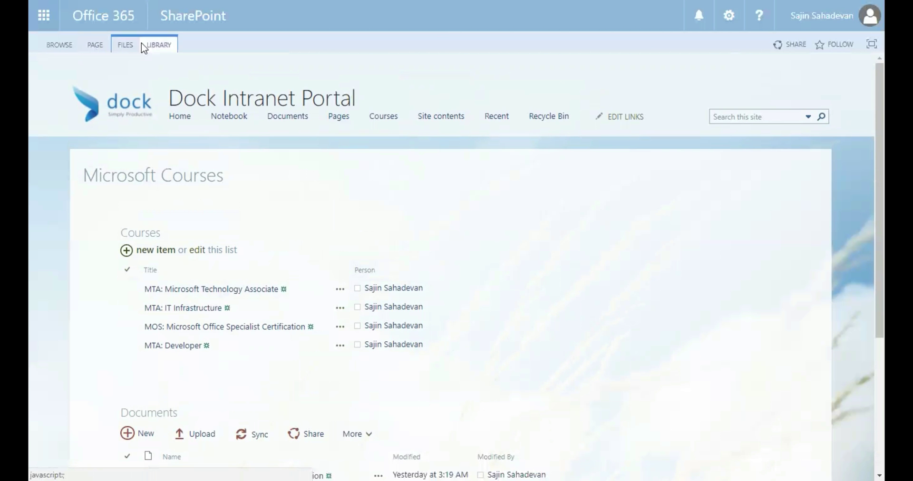
Put the Microsoft Courses page back into edit mode
{"action": "left_click", "coordinate": [125, 45]}
{"action": "left_click", "coordinate": [95, 44]}
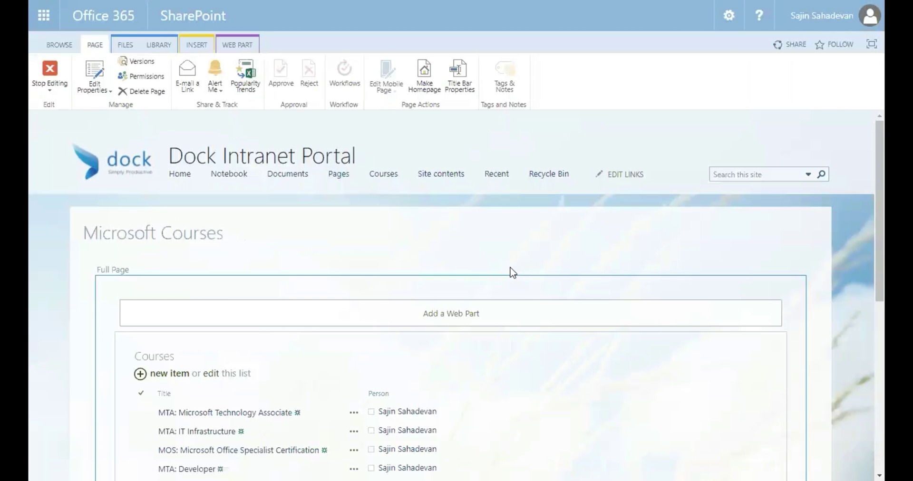
{"action": "scroll", "coordinate": [312, 249], "scroll_direction": "down", "scroll_amount": 3}
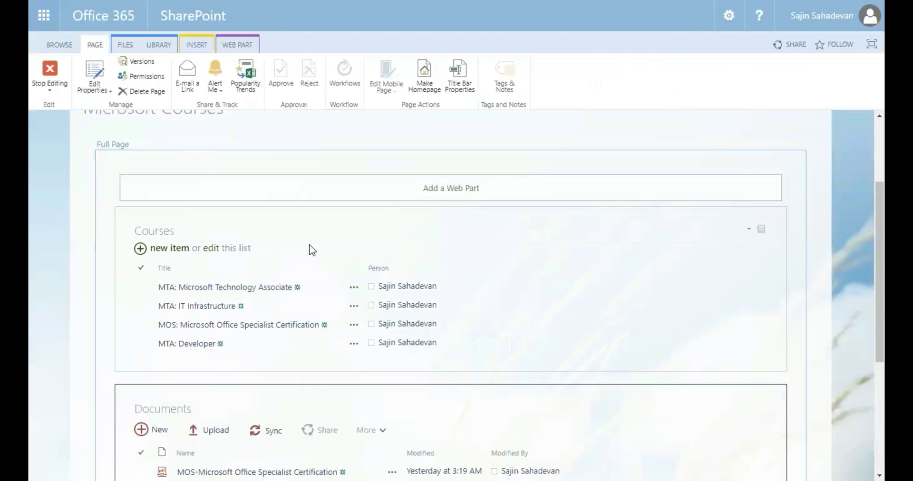
Delete the Courses list web part and confirm the deletion
{"action": "left_click", "coordinate": [749, 230]}
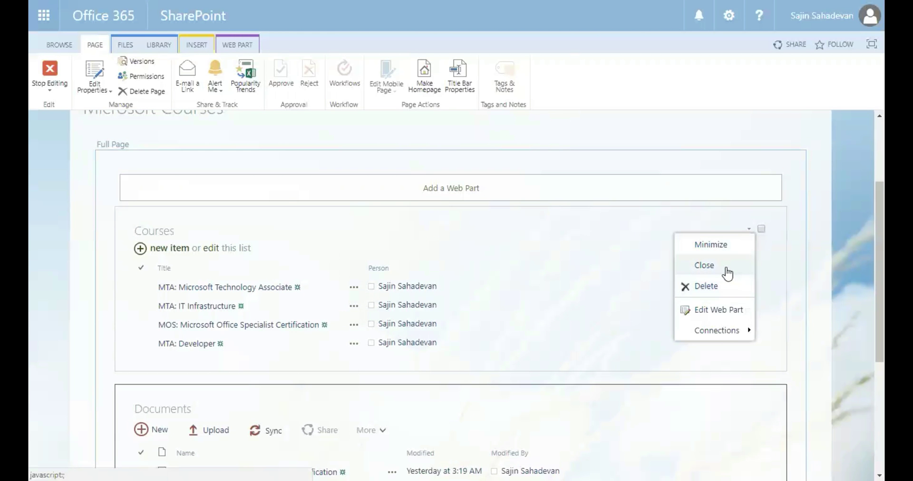
{"action": "mouse_move", "coordinate": [739, 331]}
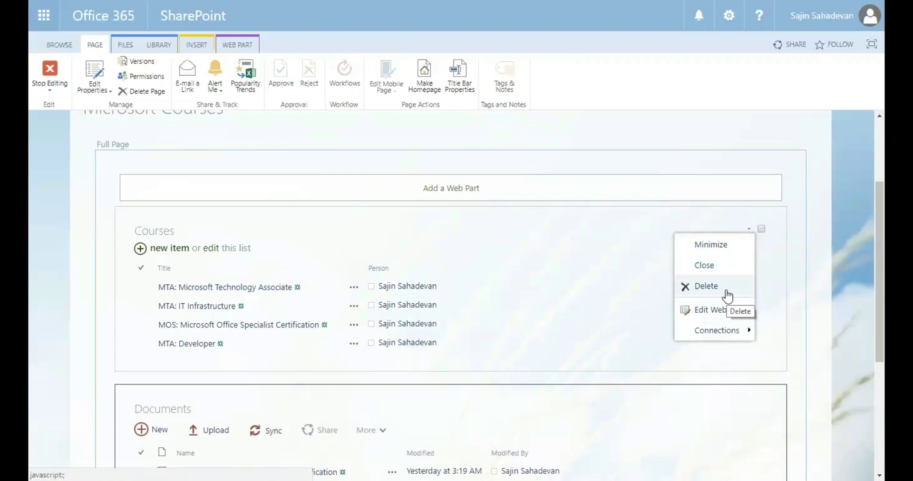
{"action": "scroll", "coordinate": [728, 296], "scroll_direction": "up", "scroll_amount": 1}
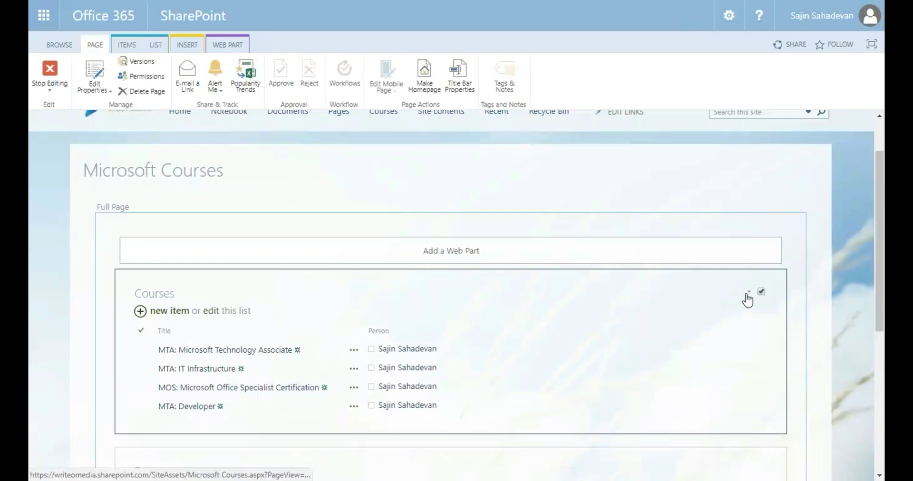
{"action": "left_click", "coordinate": [749, 291]}
{"action": "left_click", "coordinate": [719, 352]}
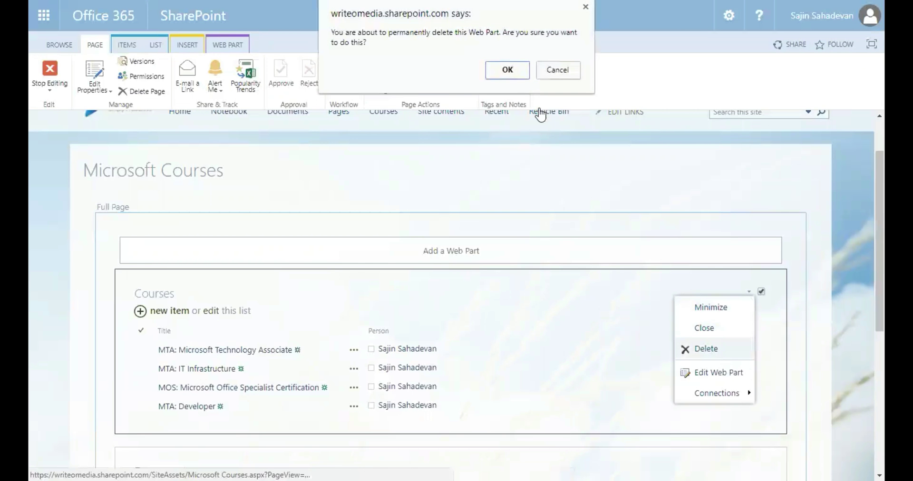
{"action": "left_click", "coordinate": [517, 71]}
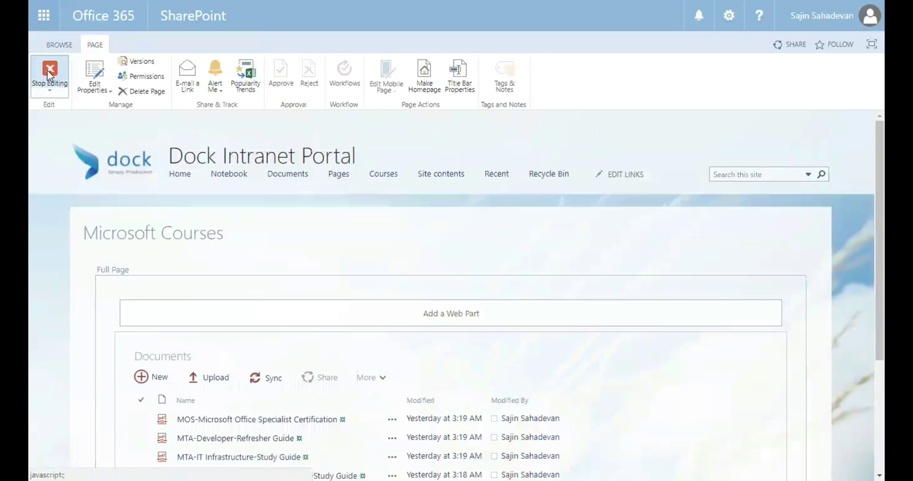
Stop editing to save the page with only the Documents library
{"action": "left_click", "coordinate": [53, 81]}
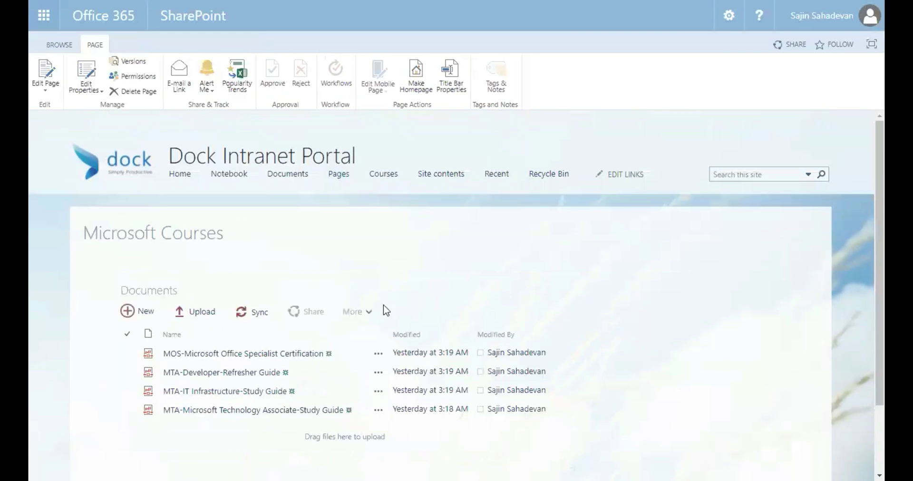